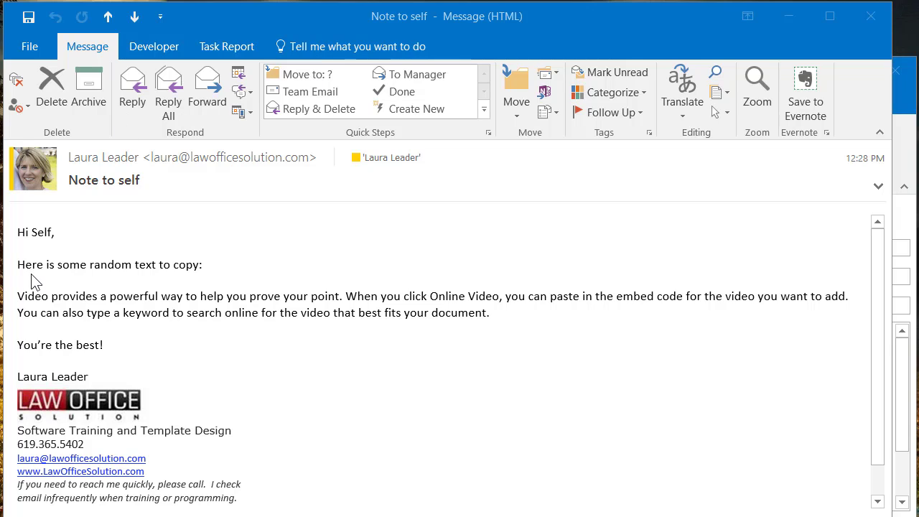
Select the two paragraphs from 'Here is some random text to copy:' and copy them with right-click Copy.
{"action": "left_click_drag", "start_coordinate": [19, 263], "coordinate": [514, 325]}
{"action": "key", "text": "ctrl+c"}
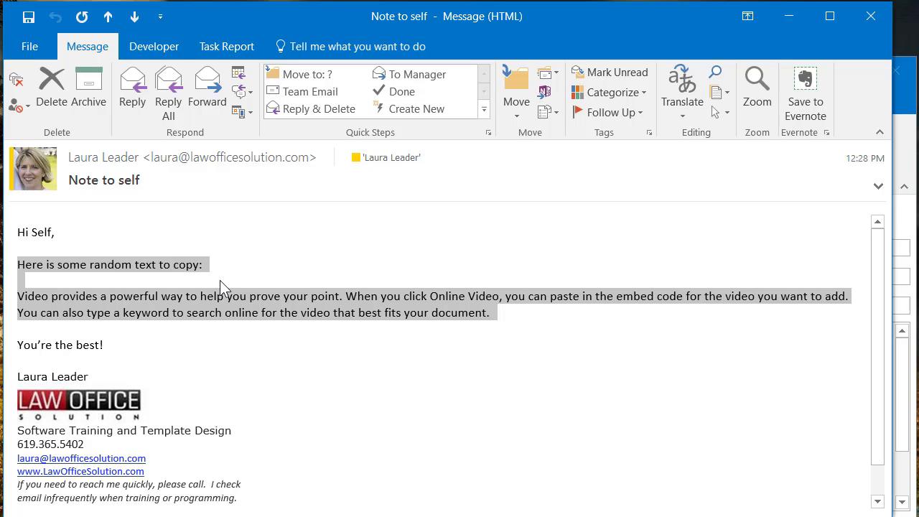
{"action": "right_click", "coordinate": [285, 306]}
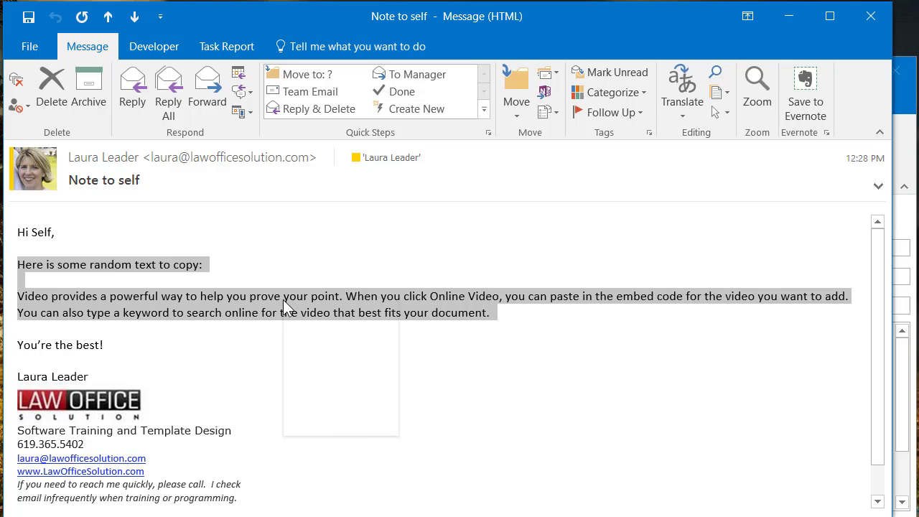
{"action": "left_click", "coordinate": [350, 313]}
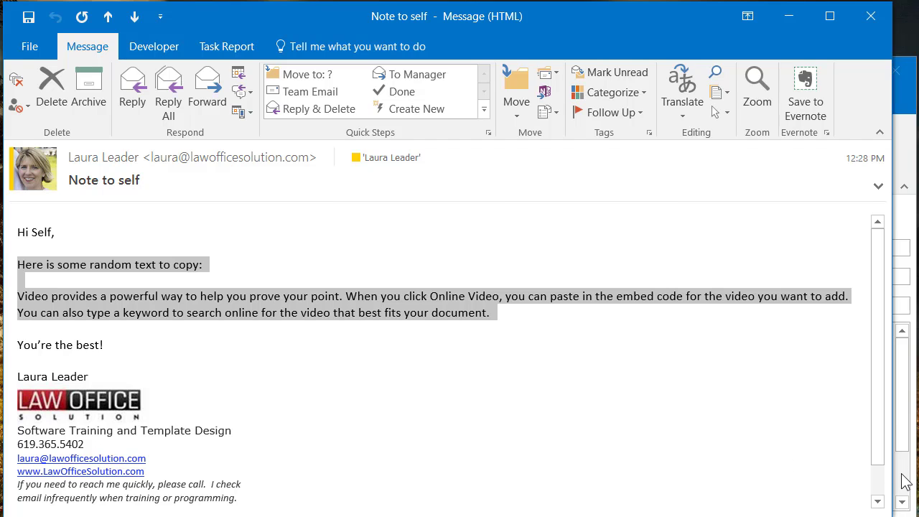
Paste the copied paragraphs at the top of a new message body, keeping source formatting.
{"action": "key", "text": "ctrl+shift+m"}
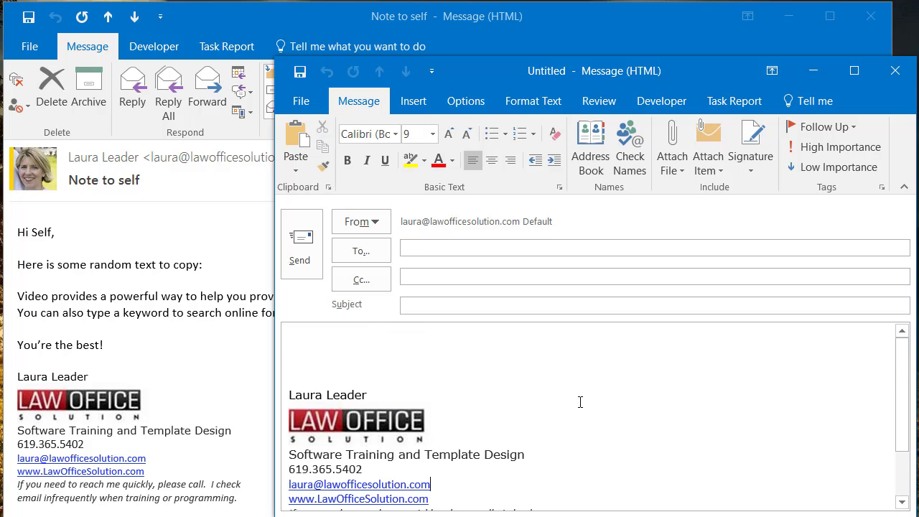
{"action": "left_click", "coordinate": [296, 345]}
{"action": "right_click", "coordinate": [299, 348]}
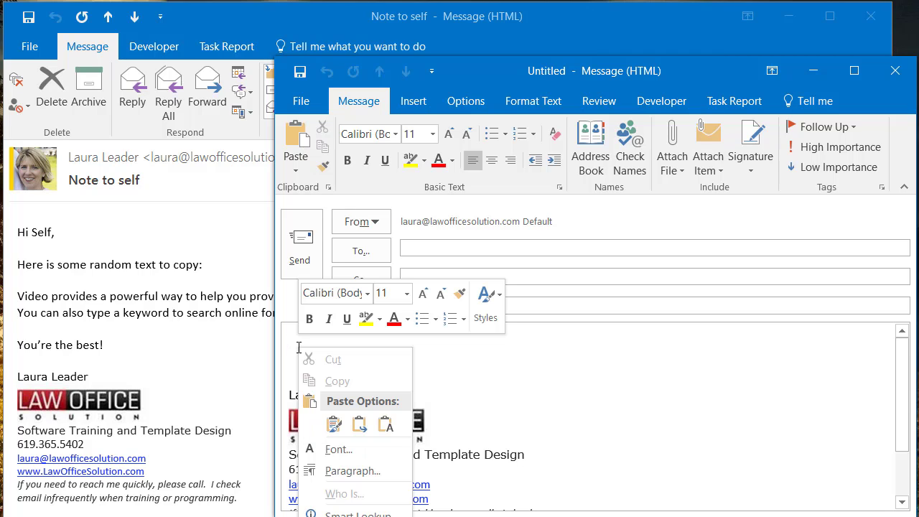
{"action": "left_click", "coordinate": [331, 425]}
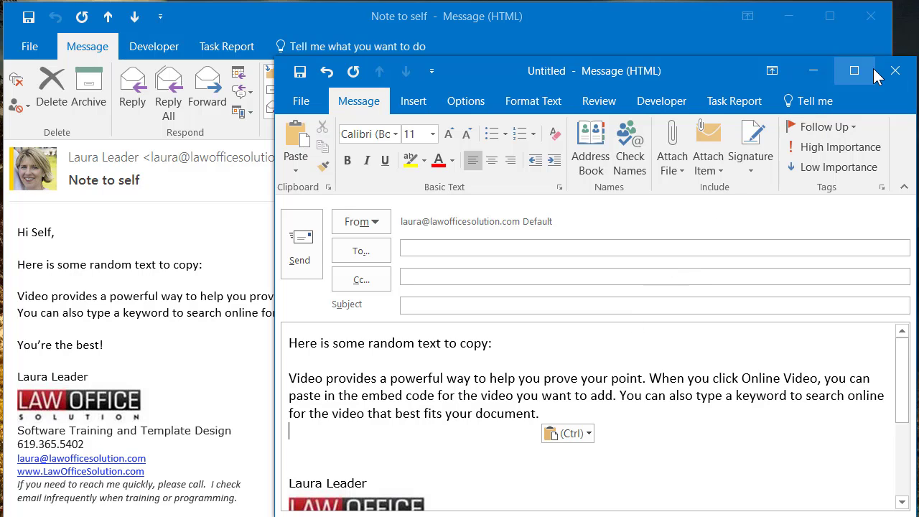
{"action": "left_click", "coordinate": [812, 72]}
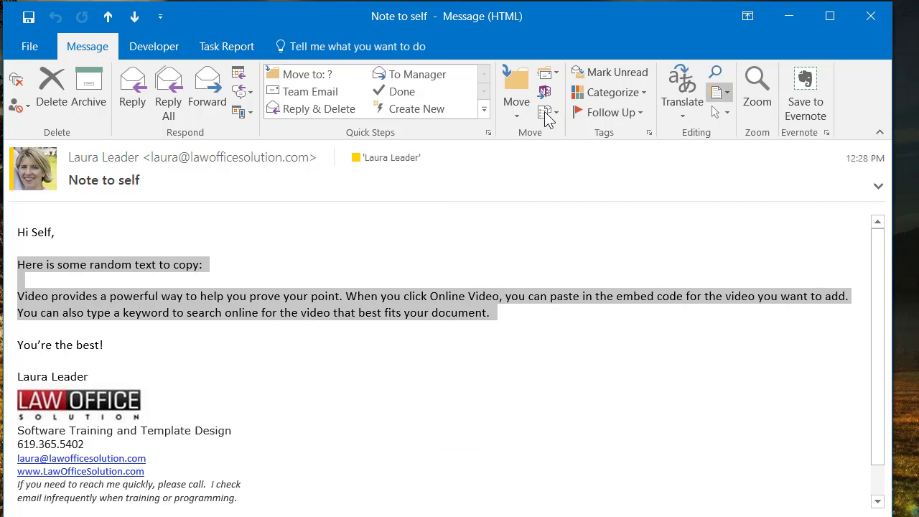
{"action": "left_click", "coordinate": [336, 245]}
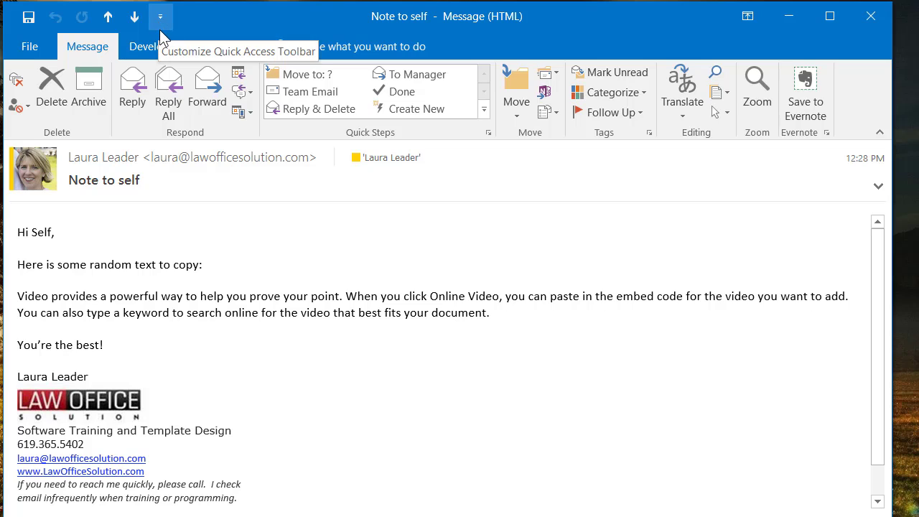
{"action": "left_click", "coordinate": [174, 46]}
{"action": "left_click", "coordinate": [226, 54]}
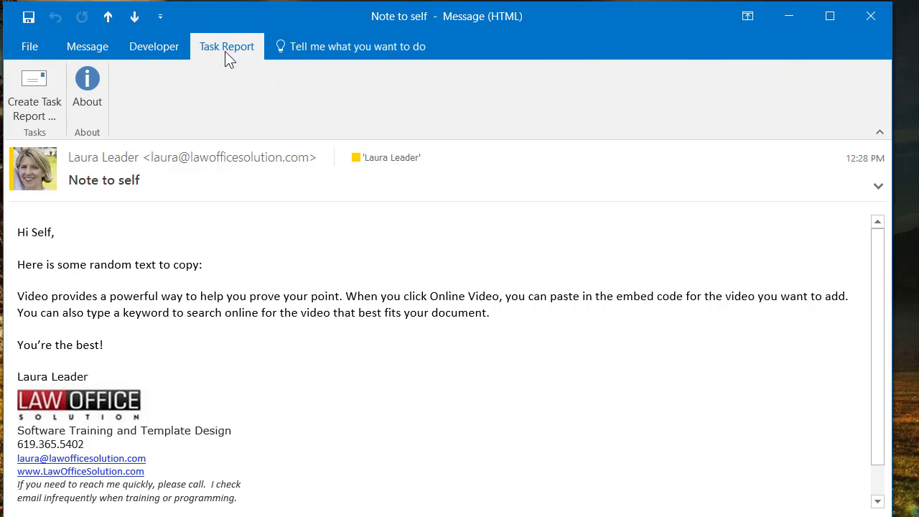
{"action": "left_click", "coordinate": [104, 46]}
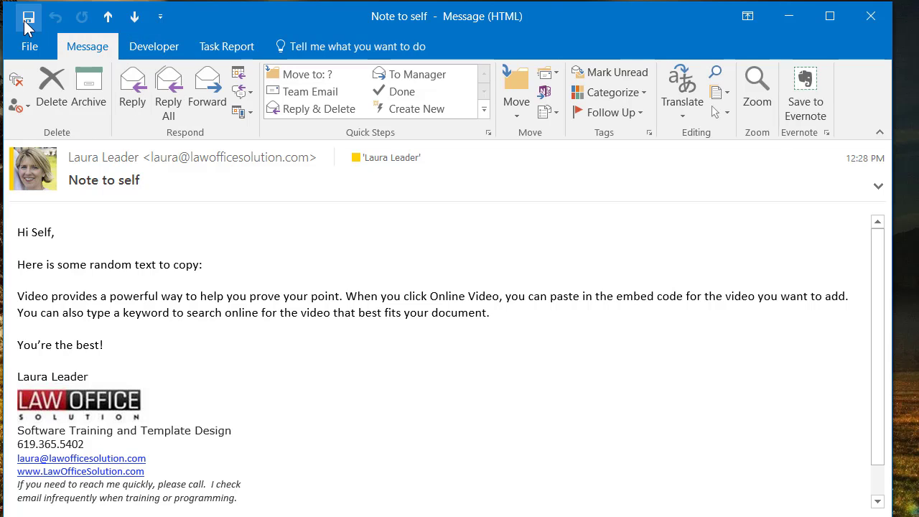
Open the Customize Quick Access Toolbar menu.
{"action": "left_click", "coordinate": [161, 17]}
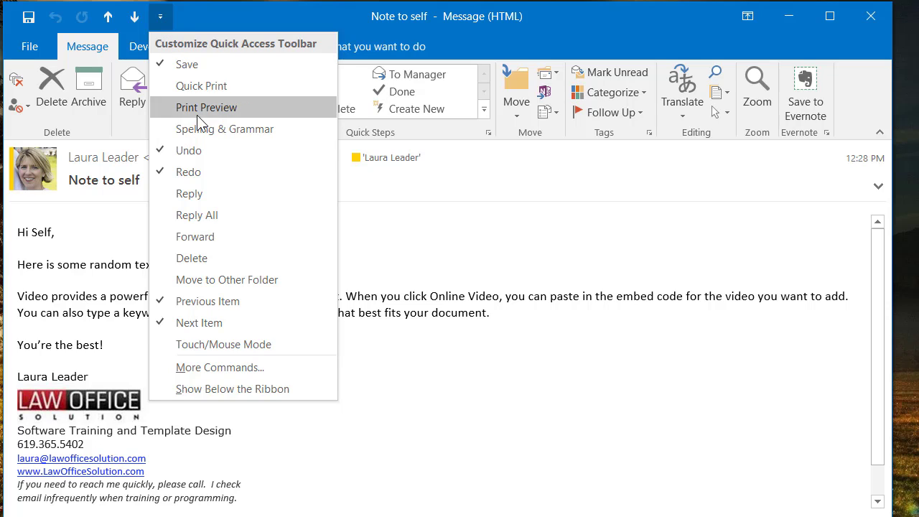
Open More Commands and select Copy under Popular Commands.
{"action": "left_click", "coordinate": [224, 369]}
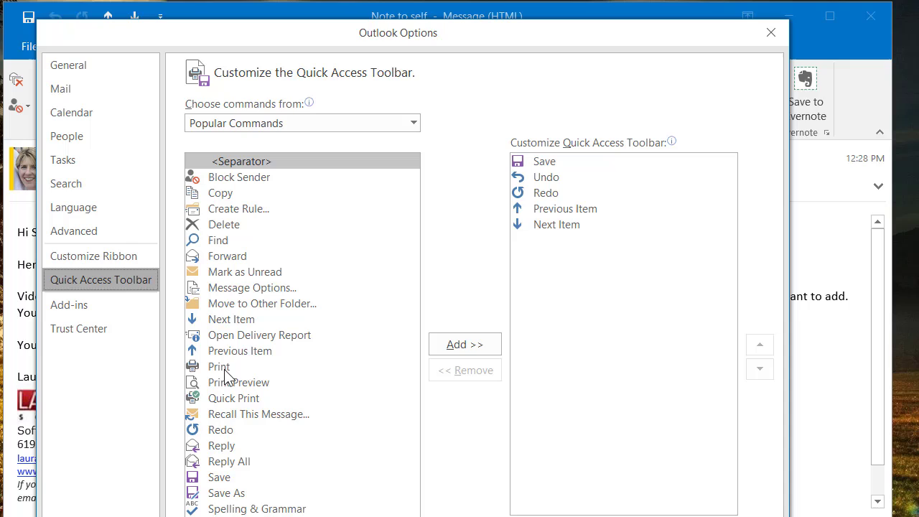
{"action": "left_click", "coordinate": [210, 192]}
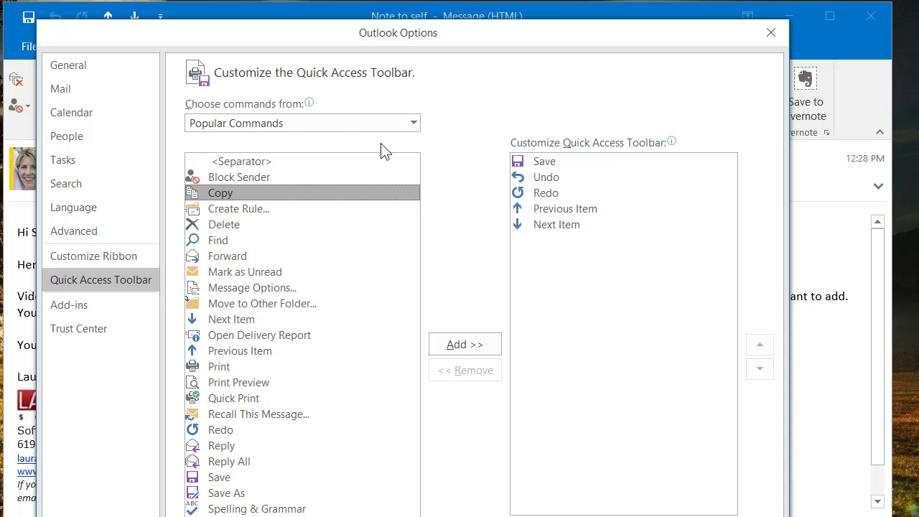
{"action": "mouse_move", "coordinate": [501, 516]}
{"action": "left_mouse_down"}
{"action": "mouse_move", "coordinate": [498, 476]}
{"action": "mouse_move", "coordinate": [500, 501]}
{"action": "left_mouse_up"}
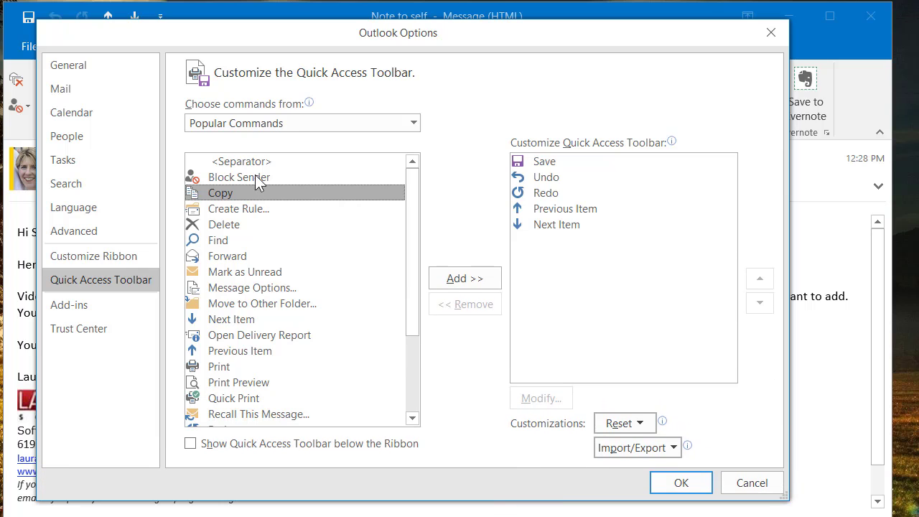
{"action": "left_click", "coordinate": [210, 125]}
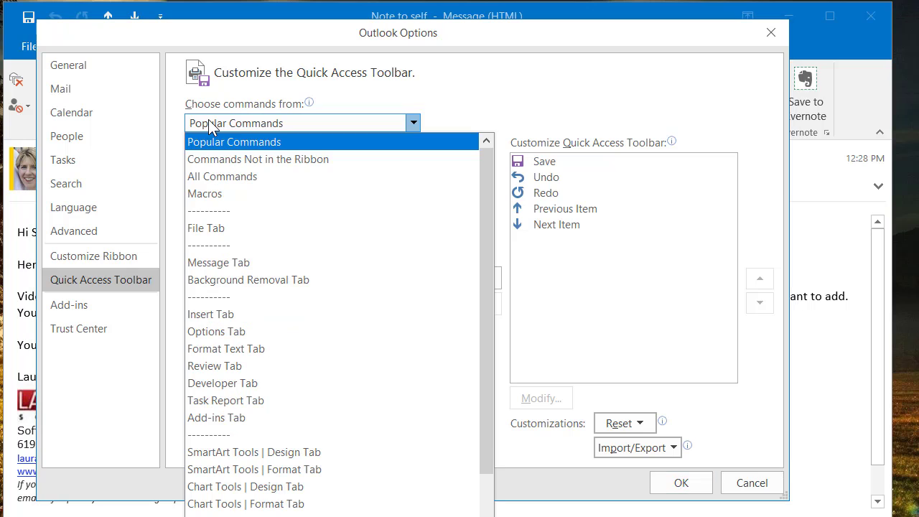
{"action": "left_click", "coordinate": [207, 142]}
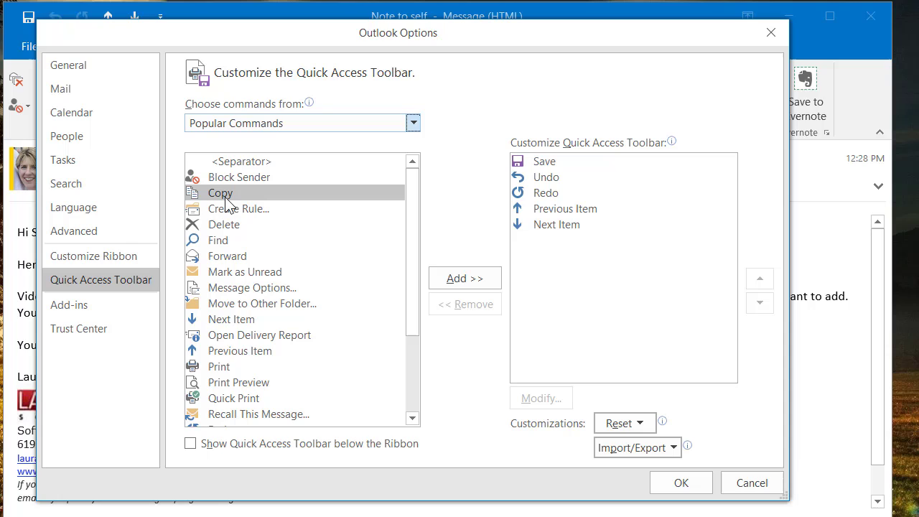
Add Copy to the quick-access toolbar, keep it last after Next Item, and confirm with OK.
{"action": "left_click", "coordinate": [448, 282]}
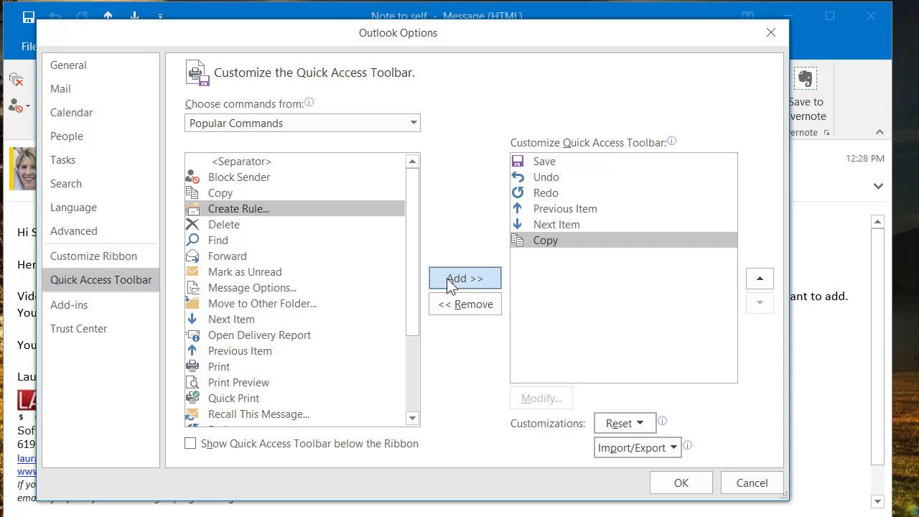
{"action": "left_click", "coordinate": [760, 280]}
{"action": "left_click", "coordinate": [760, 279]}
{"action": "left_click", "coordinate": [760, 279]}
{"action": "left_click", "coordinate": [761, 306]}
{"action": "left_click", "coordinate": [761, 306]}
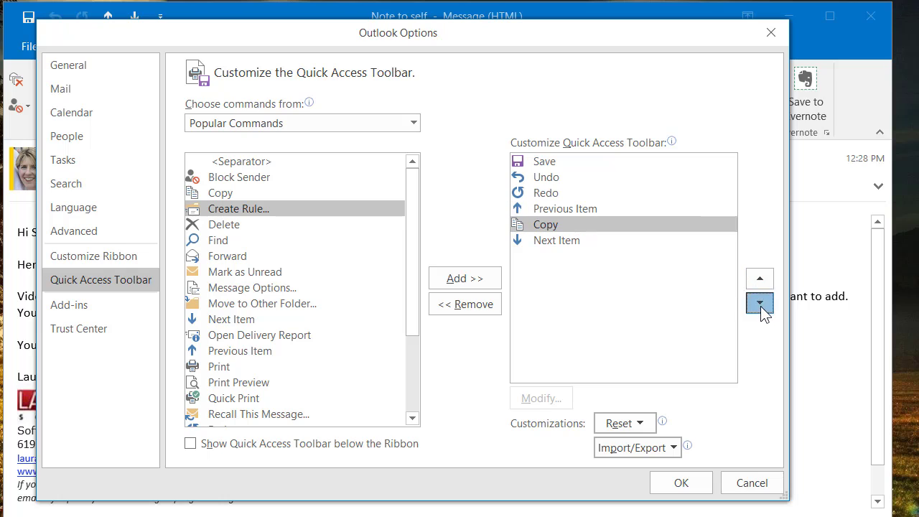
{"action": "left_click", "coordinate": [761, 306]}
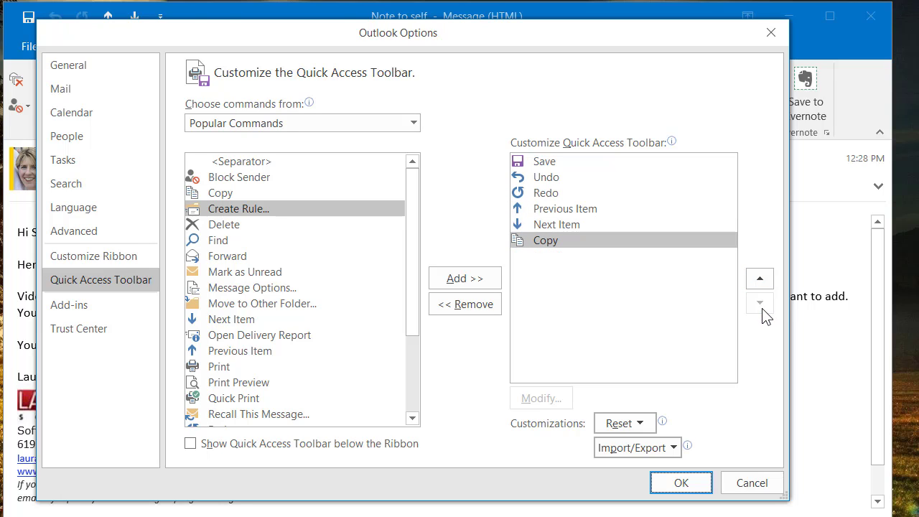
{"action": "left_click", "coordinate": [682, 495]}
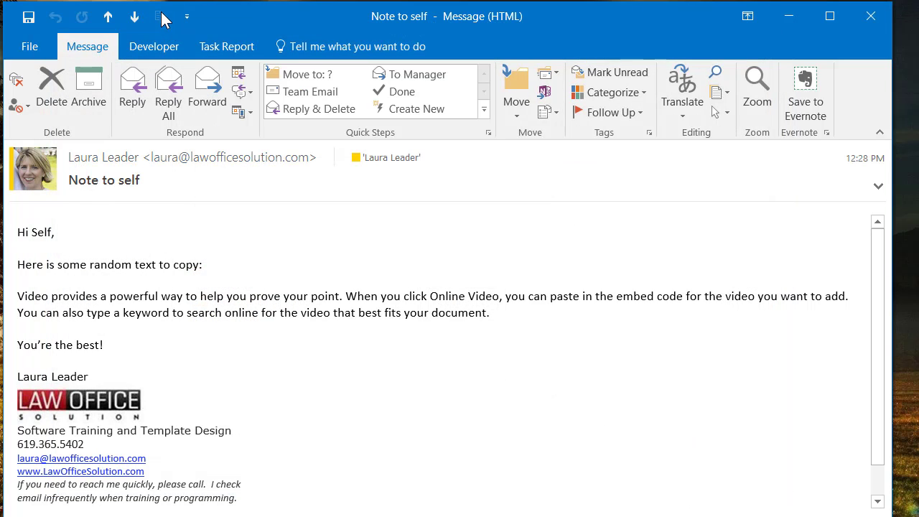
Copy the phrase 'provides a powerful way to help you prove your point. When you' using the toolbar Copy button.
{"action": "left_click_drag", "start_coordinate": [57, 296], "coordinate": [403, 300]}
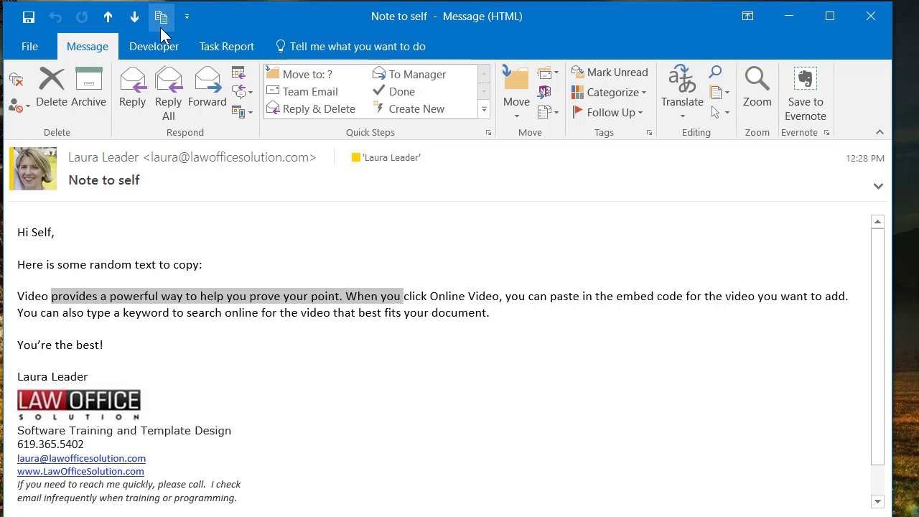
{"action": "left_click", "coordinate": [161, 16]}
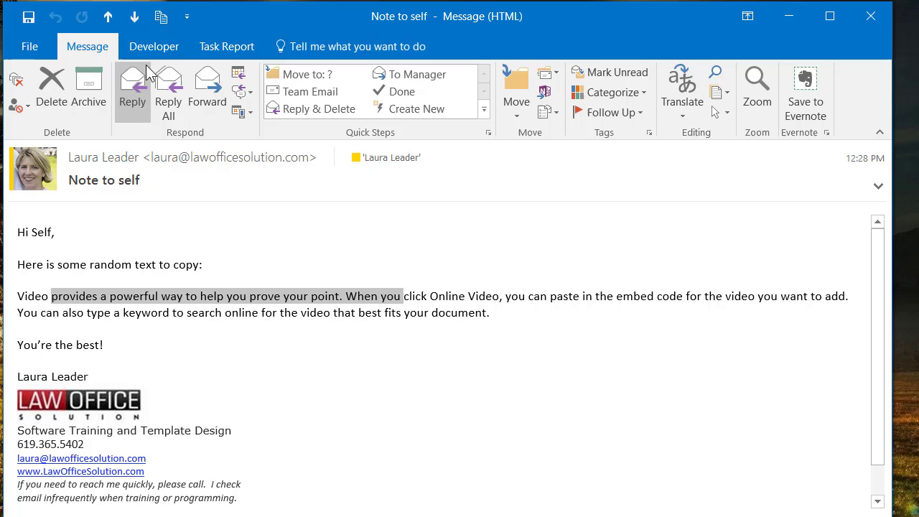
{"action": "left_click", "coordinate": [160, 17]}
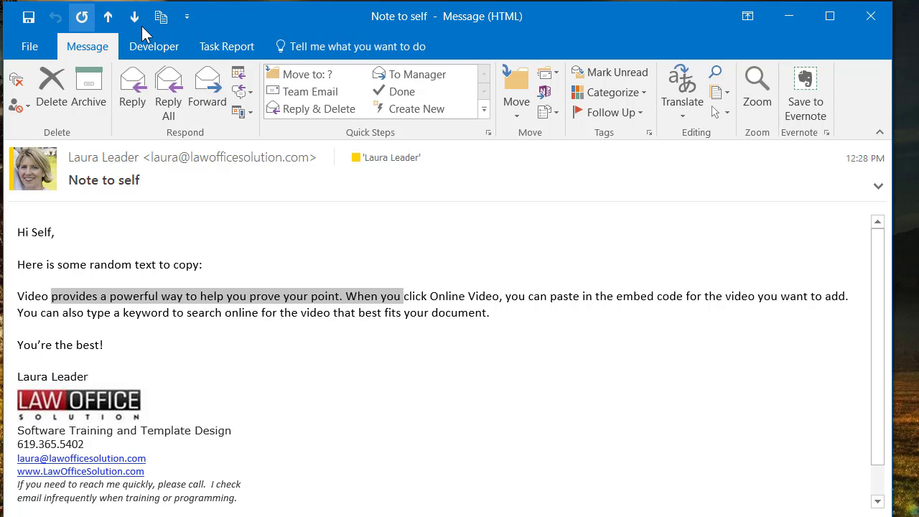
Show the quick-access toolbar below the ribbon.
{"action": "left_click", "coordinate": [187, 17]}
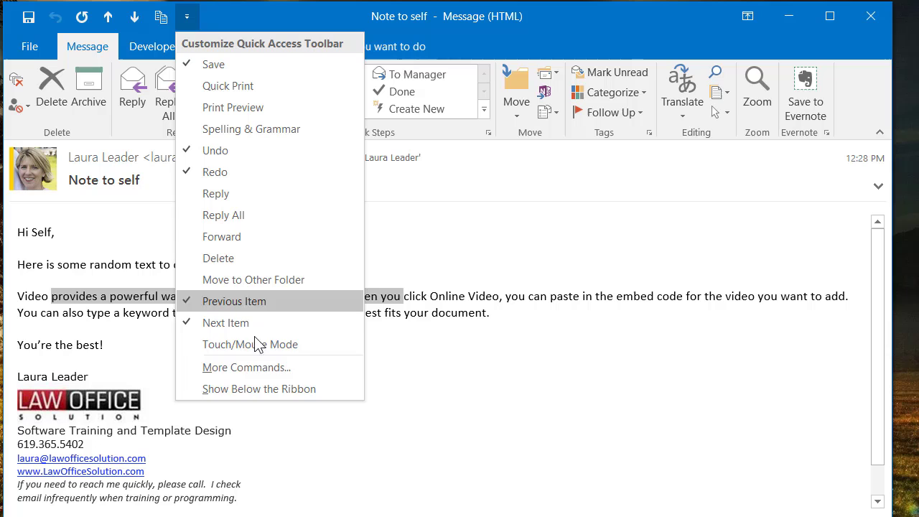
{"action": "left_click", "coordinate": [255, 389]}
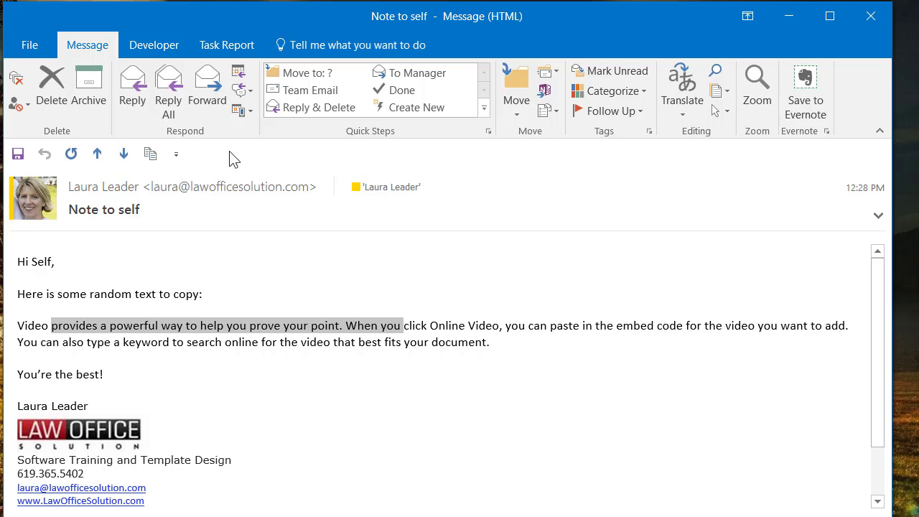
{"action": "left_click", "coordinate": [176, 154]}
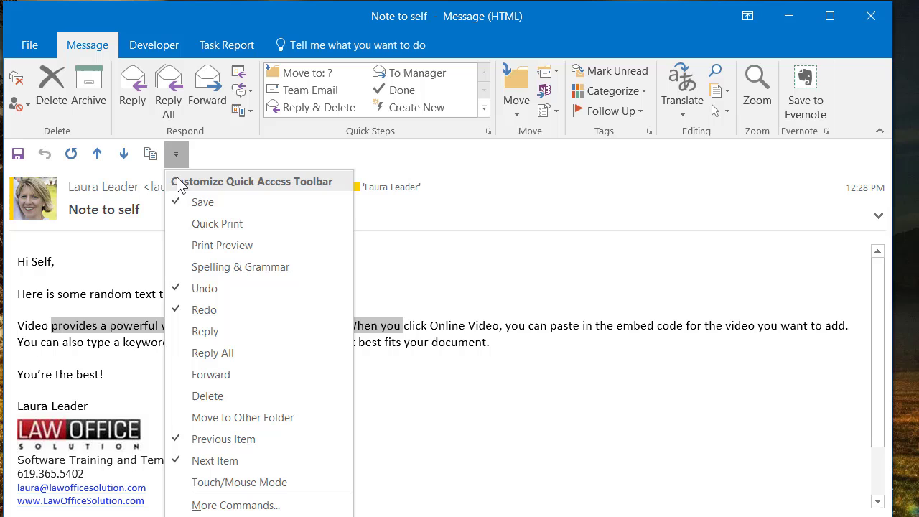
Switch the quick-access toolbar back to showing above the ribbon.
{"action": "left_click", "coordinate": [256, 31]}
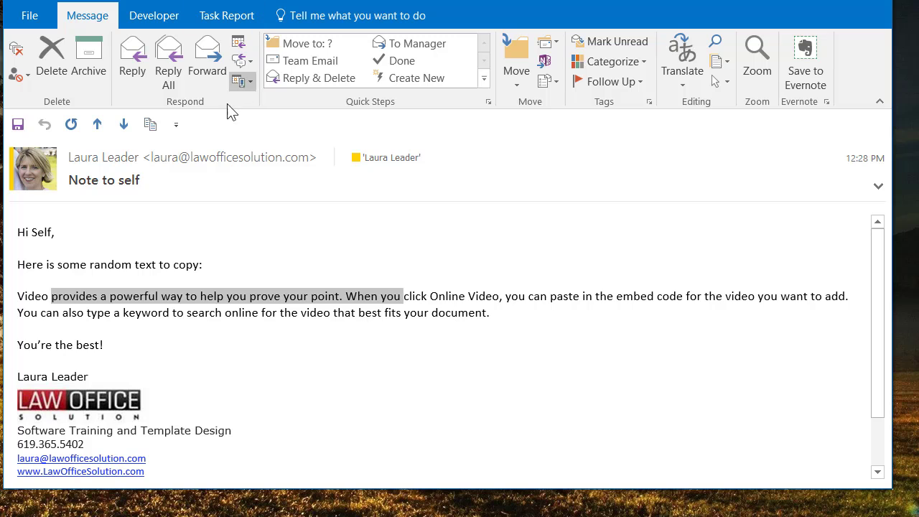
{"action": "left_click", "coordinate": [176, 125]}
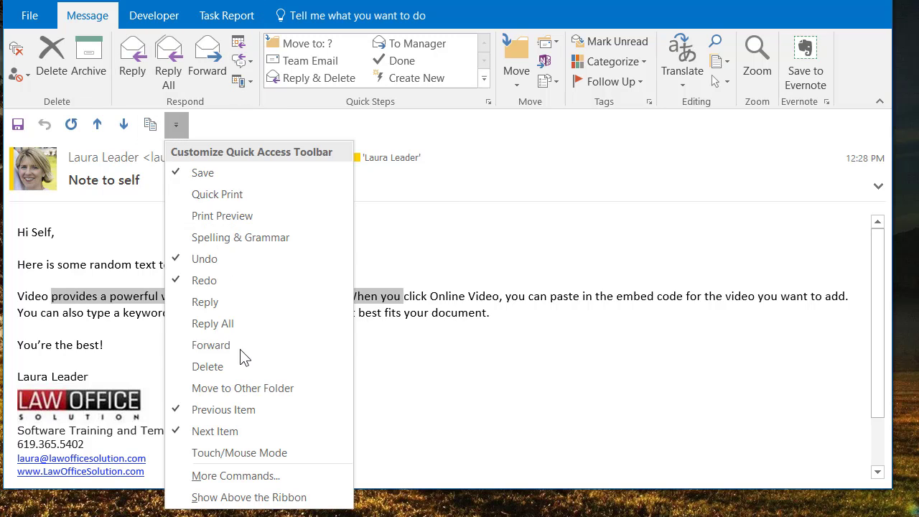
{"action": "left_click", "coordinate": [246, 497]}
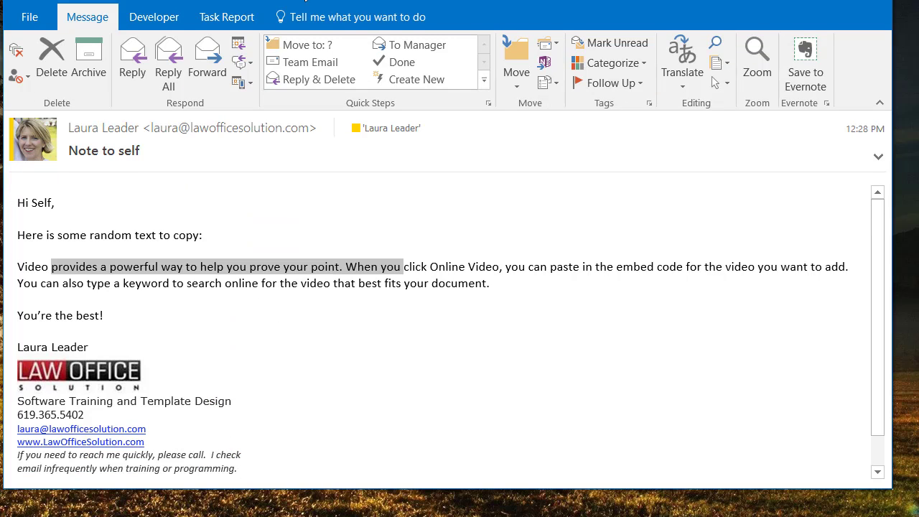